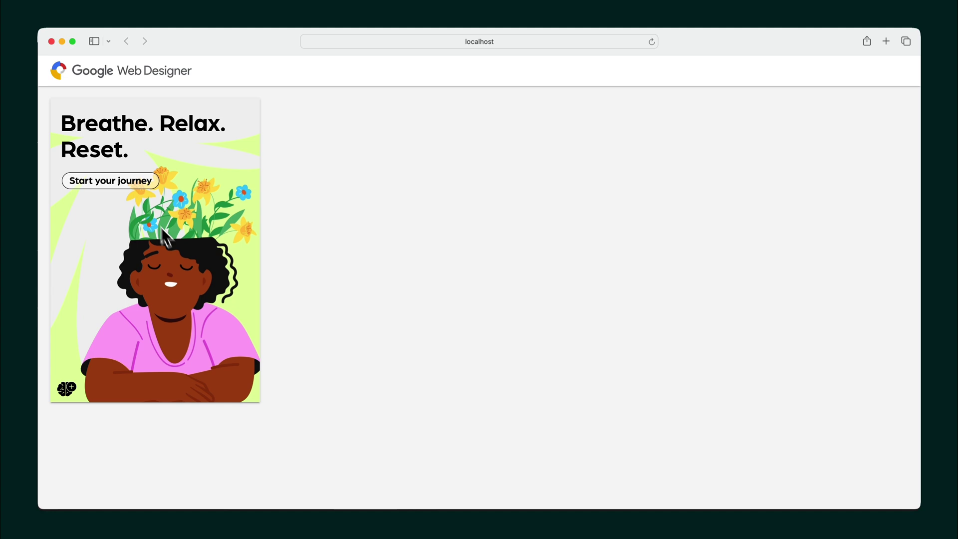
In the Safari preview, follow the ad's Start your journey link to the Breathe Relax Reset landing page.
{"action": "left_click", "coordinate": [135, 184]}
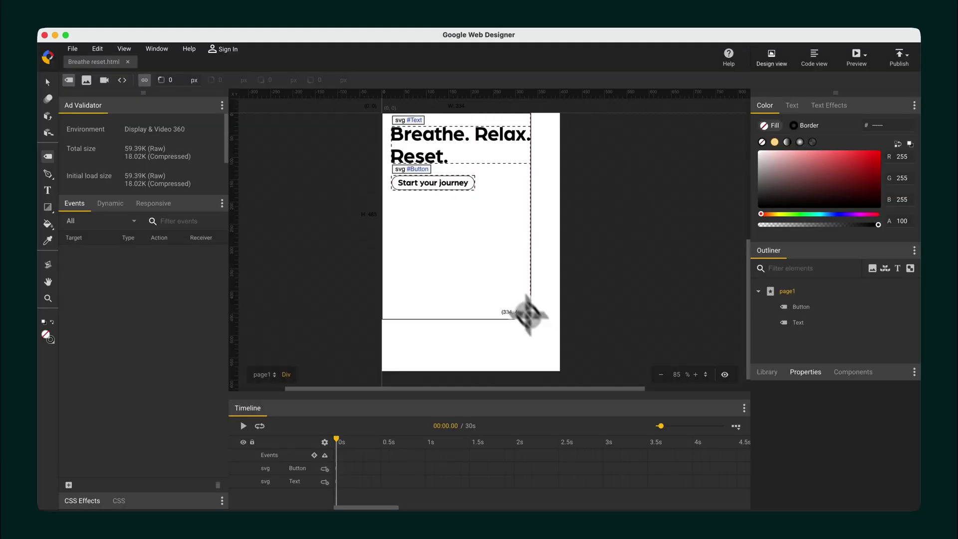
{"action": "left_click_drag", "start_coordinate": [529, 315], "coordinate": [556, 373]}
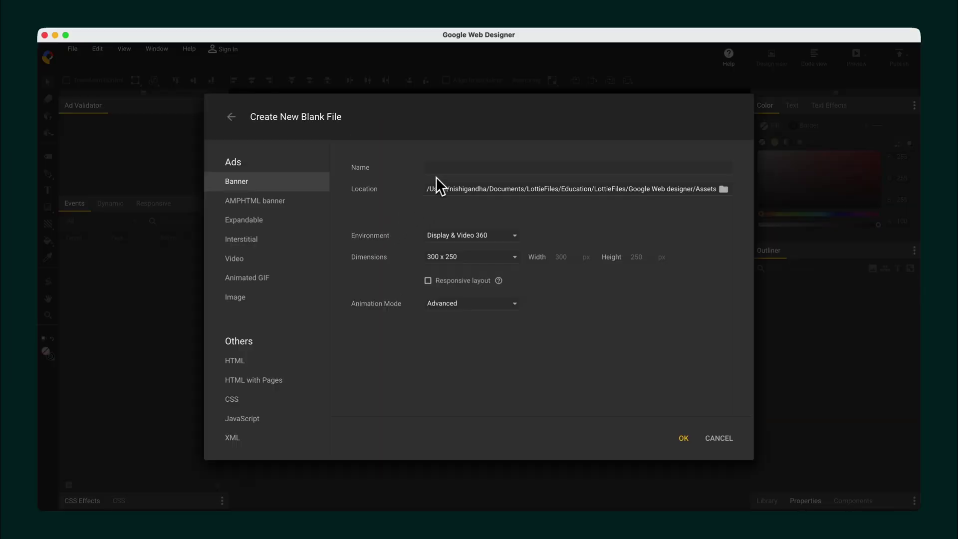
Name the new banner file Breathe and pick a custom portrait banner size.
{"action": "type", "text": "Breathe"}
{"action": "left_click", "coordinate": [476, 257]}
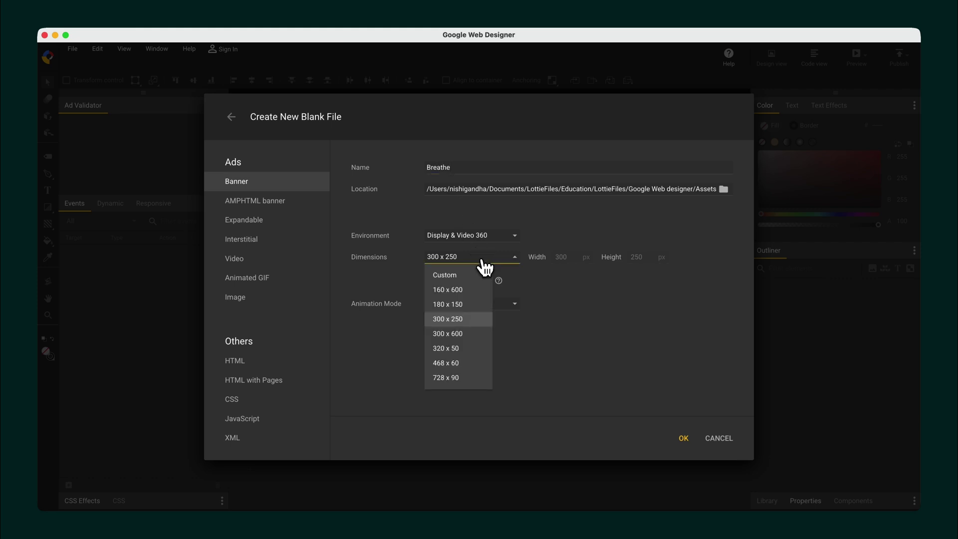
{"action": "left_click", "coordinate": [470, 273]}
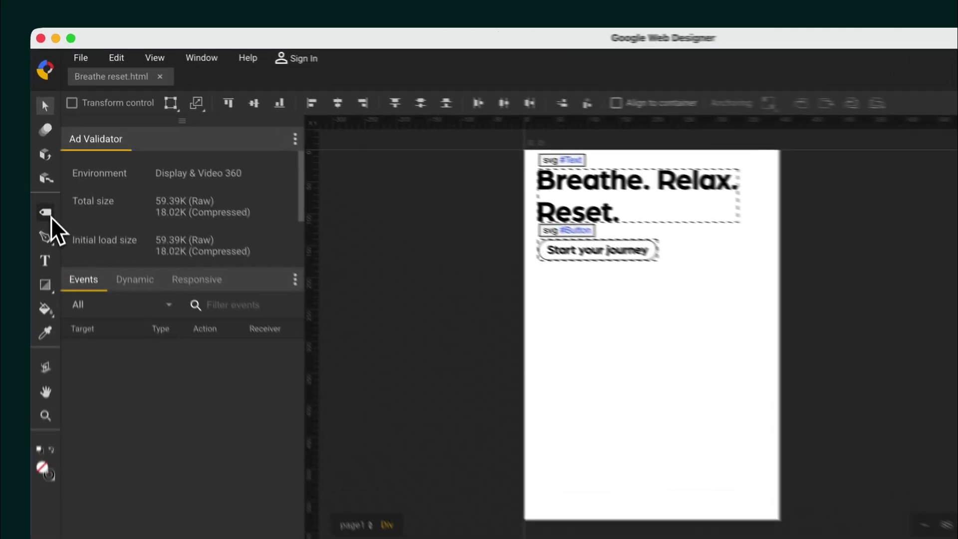
Draw a page-sized div container on the ad and begin renaming its timeline layer.
{"action": "left_click", "coordinate": [51, 238]}
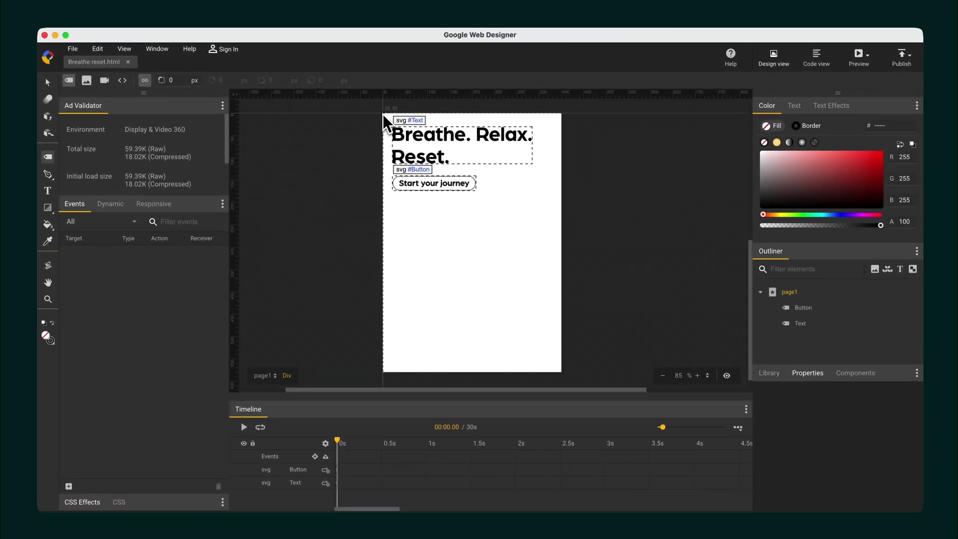
{"action": "left_click_drag", "start_coordinate": [382, 114], "coordinate": [558, 376]}
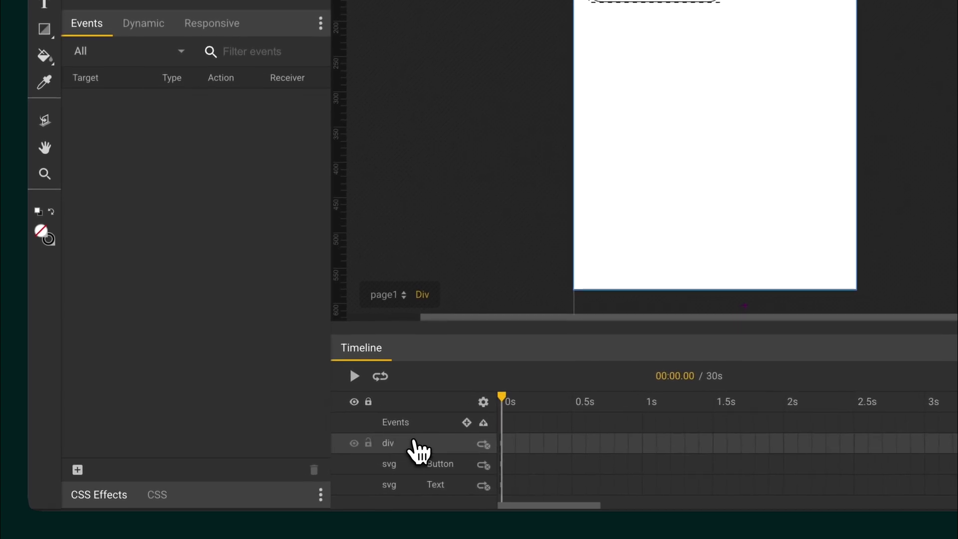
{"action": "double_click", "coordinate": [399, 449]}
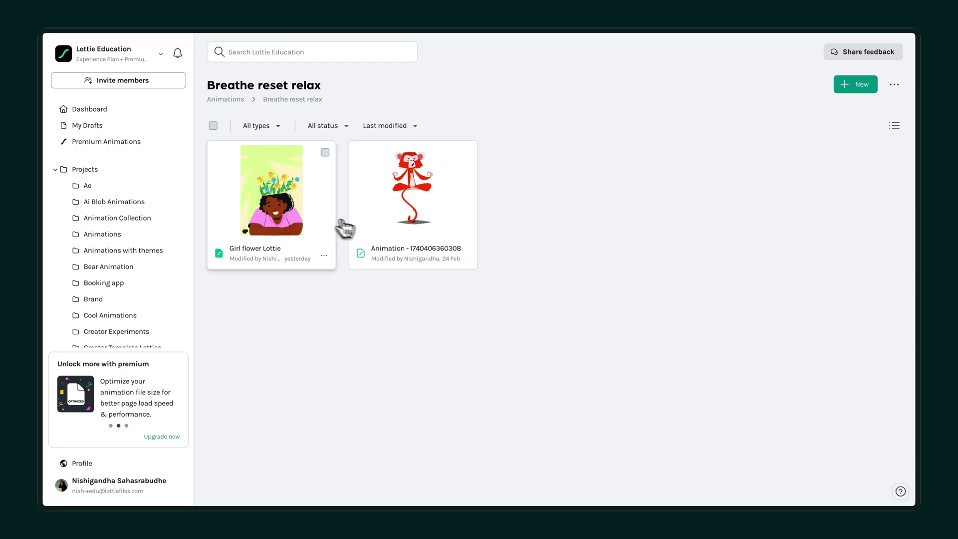
For the Girl flower Lottie, turn on Enable asset CDN and copy its Embed HTML code.
{"action": "left_click", "coordinate": [298, 217]}
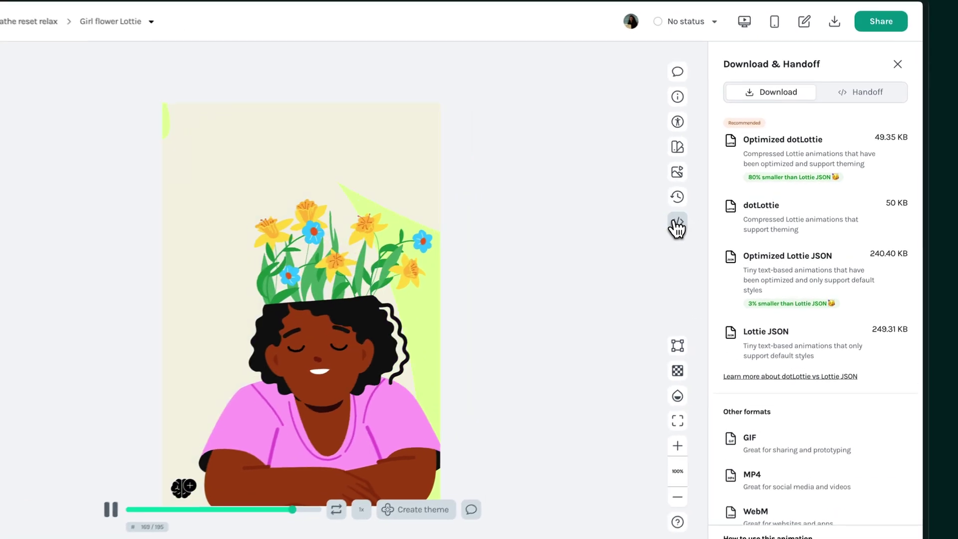
{"action": "left_click", "coordinate": [677, 225]}
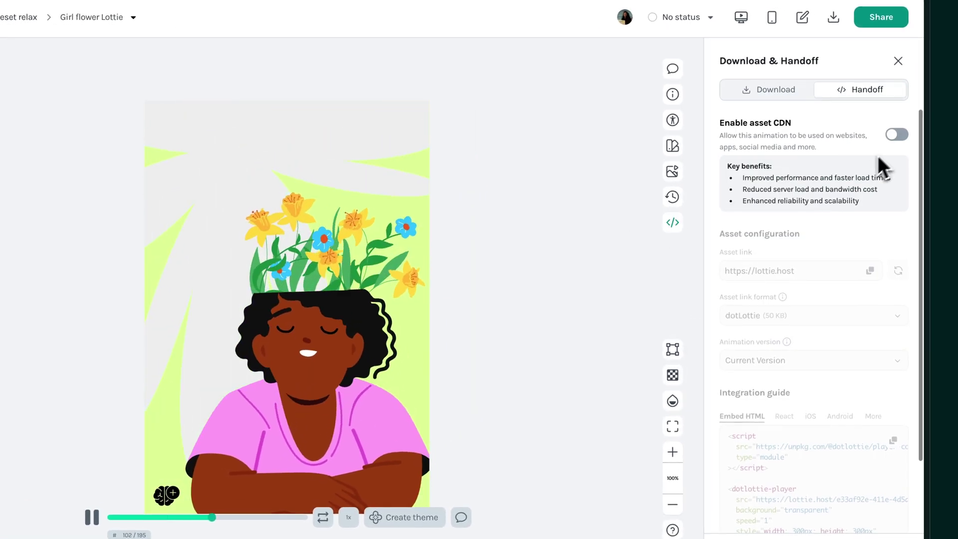
{"action": "left_click", "coordinate": [901, 135]}
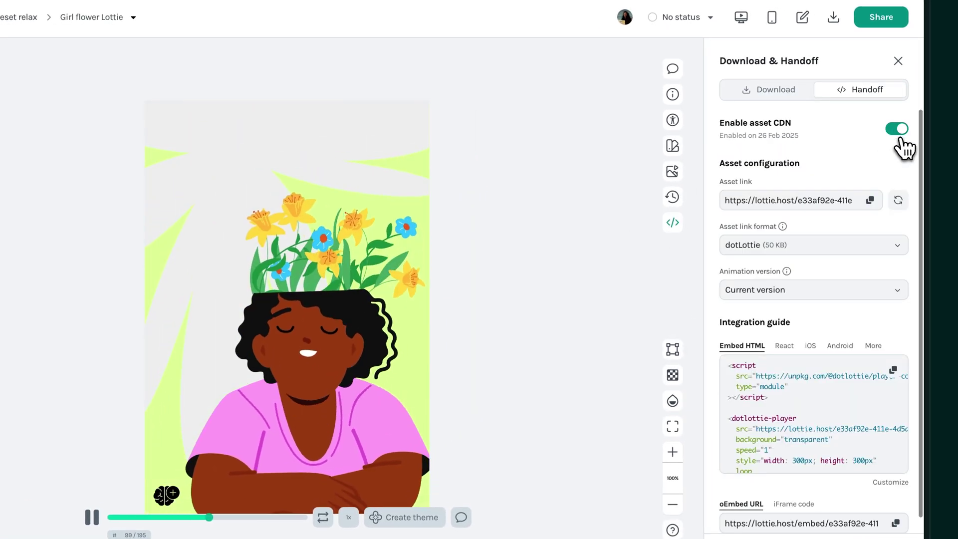
{"action": "left_click", "coordinate": [895, 372]}
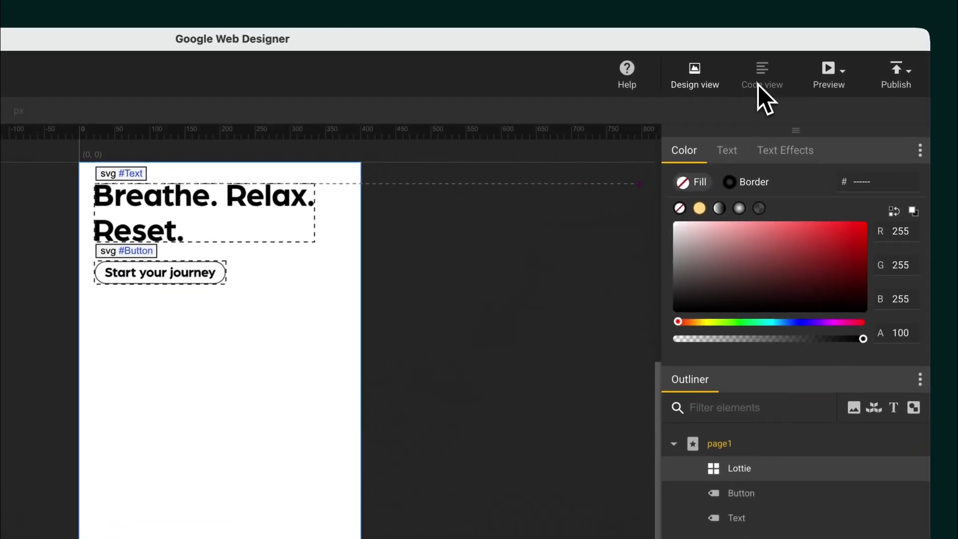
Paste the dotlottie-player embed code into the Lottie div in Code view and check it in a Safari preview.
{"action": "left_click", "coordinate": [761, 82]}
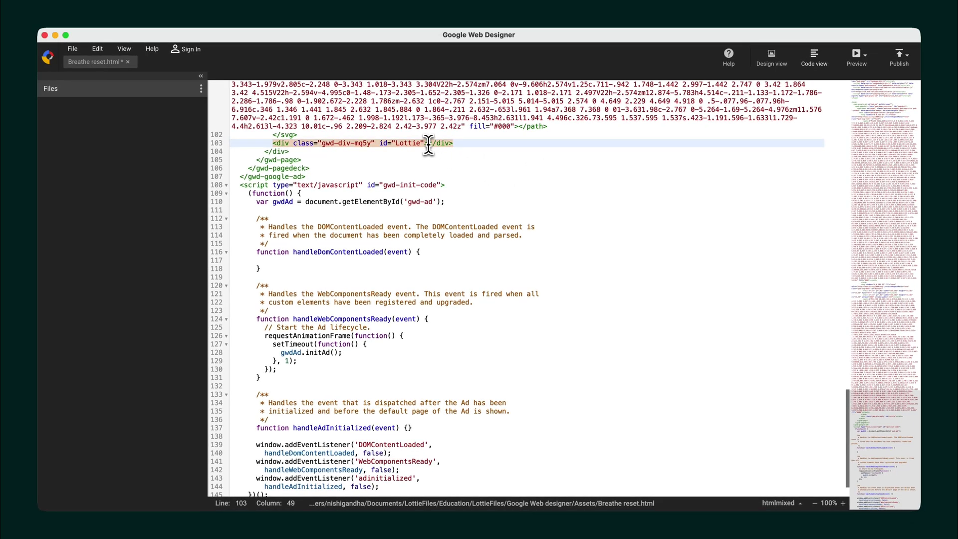
{"action": "key", "text": "super+v"}
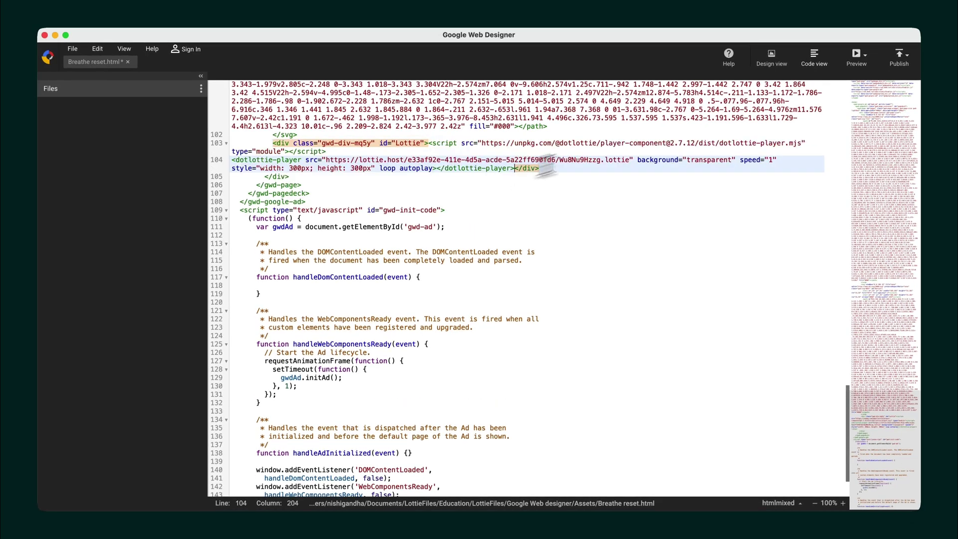
{"action": "left_click", "coordinate": [853, 65]}
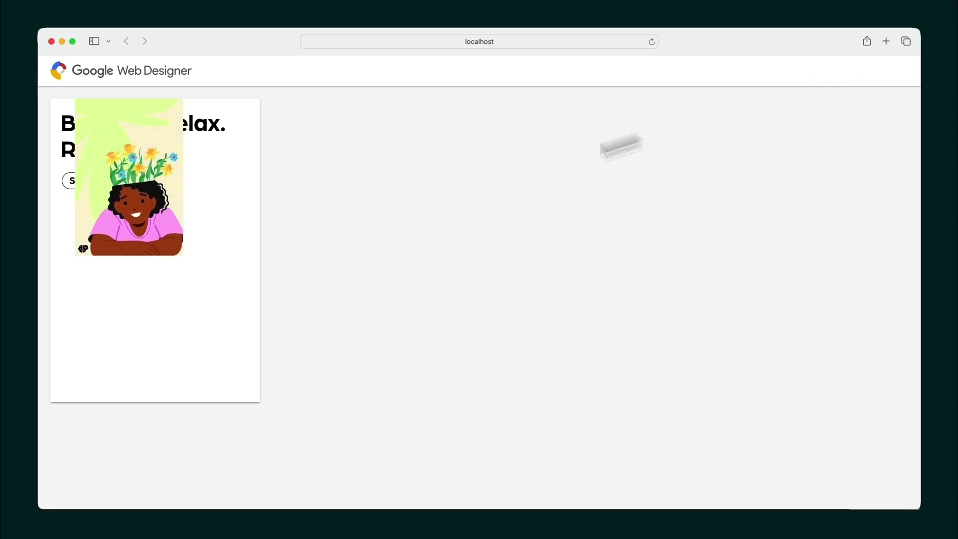
{"action": "key", "text": "super+w"}
Check the dotlottie-player size, move the Lottie layer beneath Text, and preview the full-banner animation.
{"action": "left_click", "coordinate": [774, 65]}
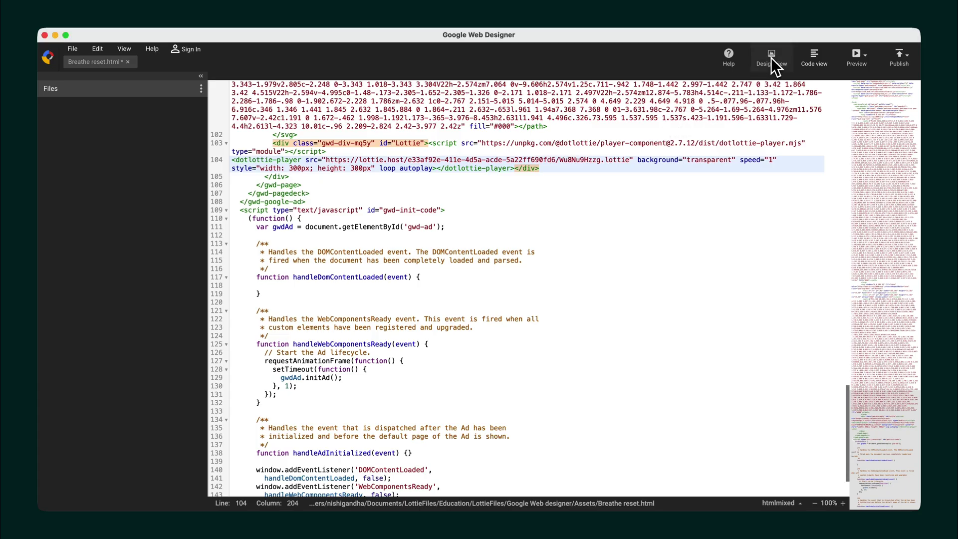
{"action": "left_click", "coordinate": [772, 58]}
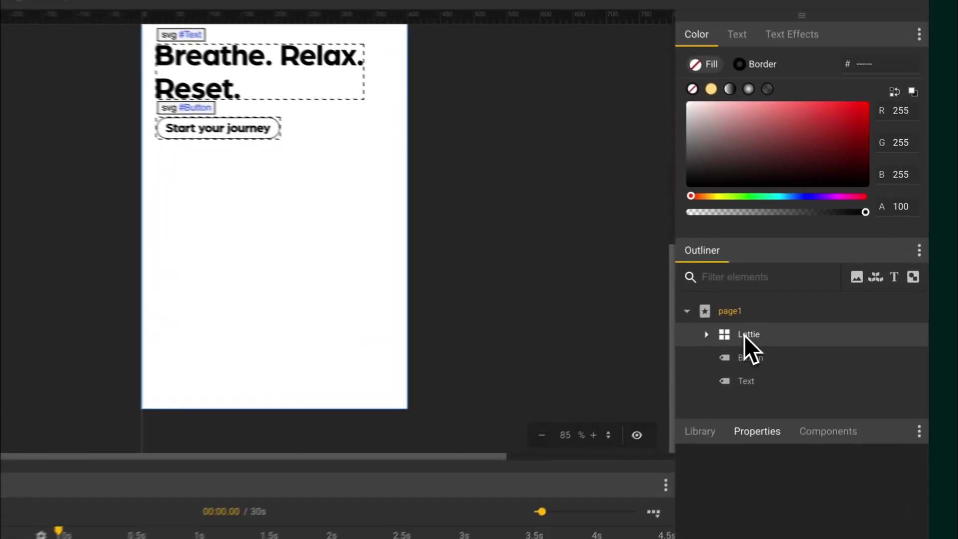
{"action": "left_click", "coordinate": [706, 334]}
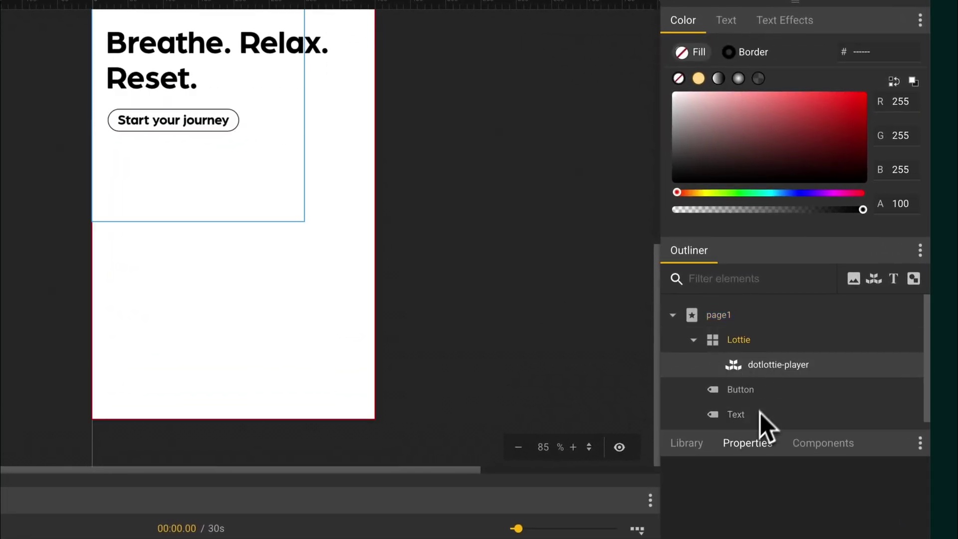
{"action": "left_click", "coordinate": [749, 444]}
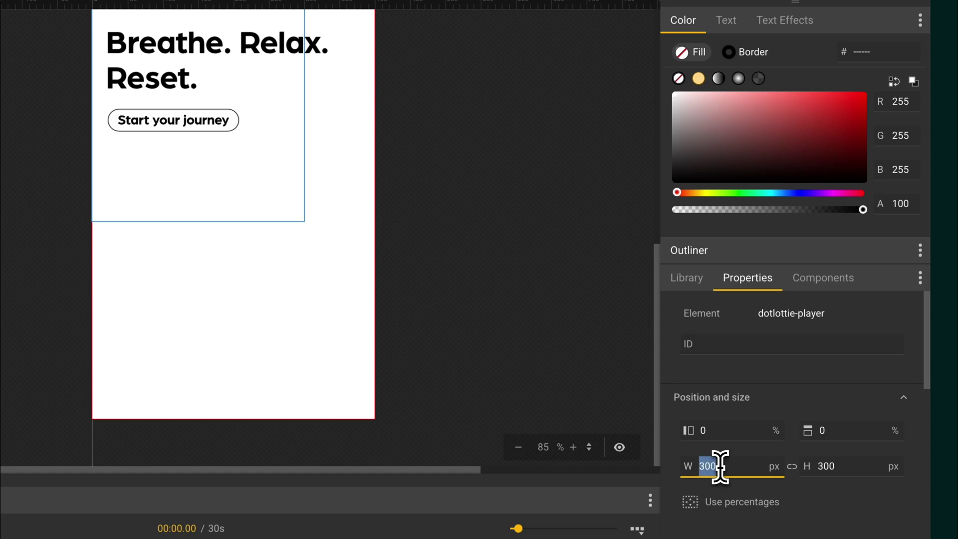
{"action": "left_click", "coordinate": [699, 252]}
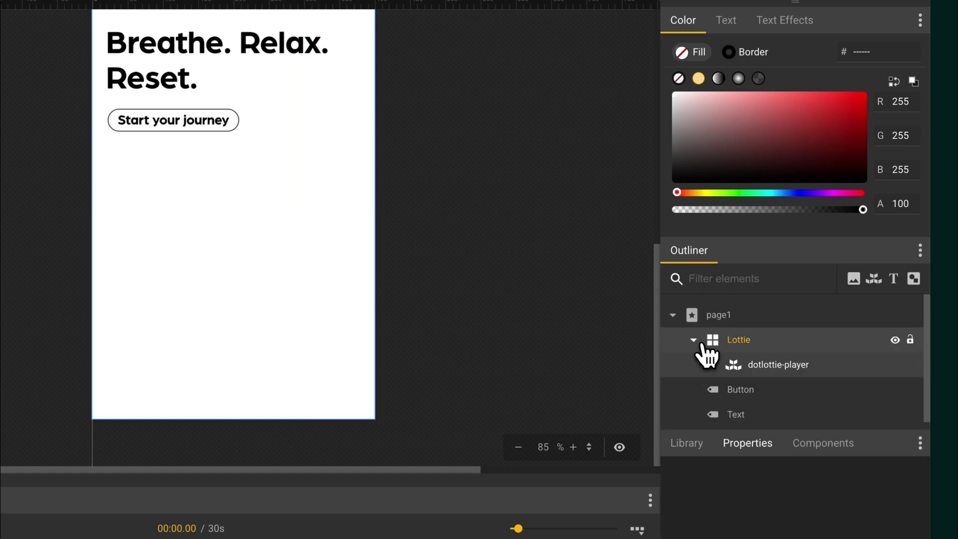
{"action": "left_click_drag", "start_coordinate": [704, 344], "coordinate": [747, 396]}
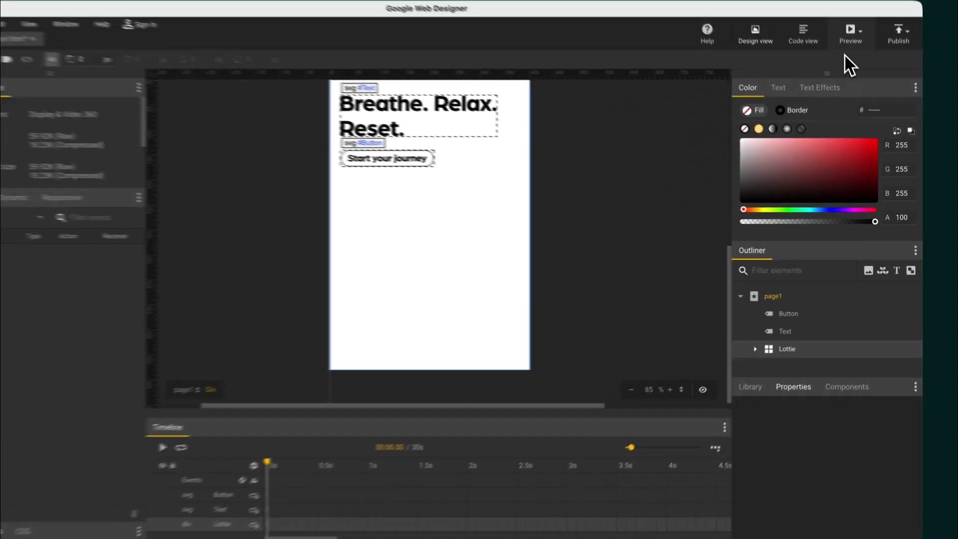
{"action": "left_click", "coordinate": [853, 58]}
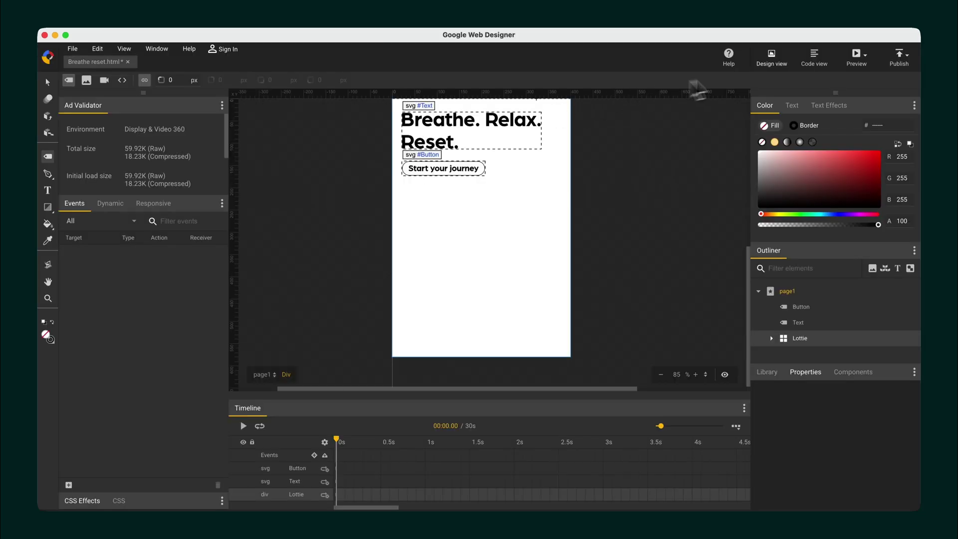
Add the hover attribute to the dotlottie-player tag, then preview the ad in Safari.
{"action": "left_click", "coordinate": [815, 55]}
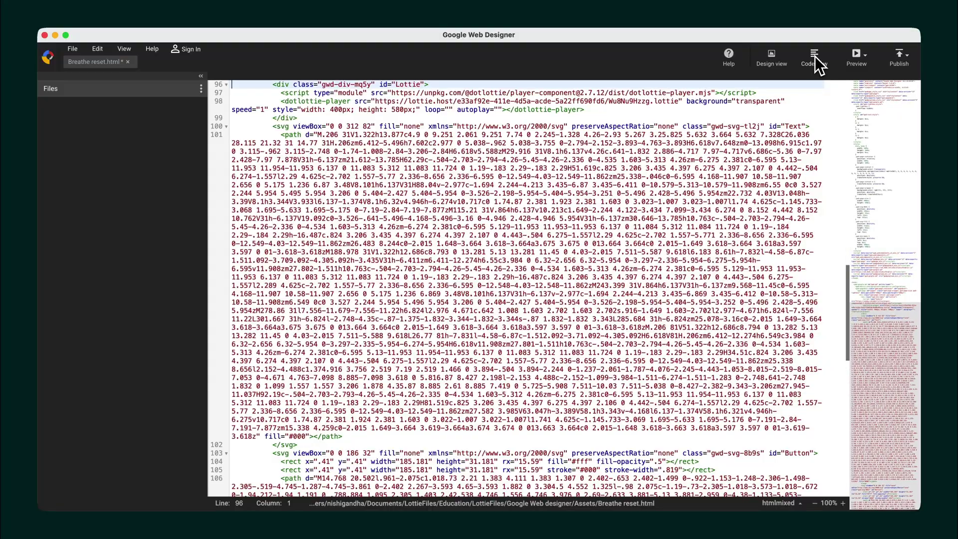
{"action": "scroll", "coordinate": [665, 132], "scroll_direction": "up", "scroll_amount": 2}
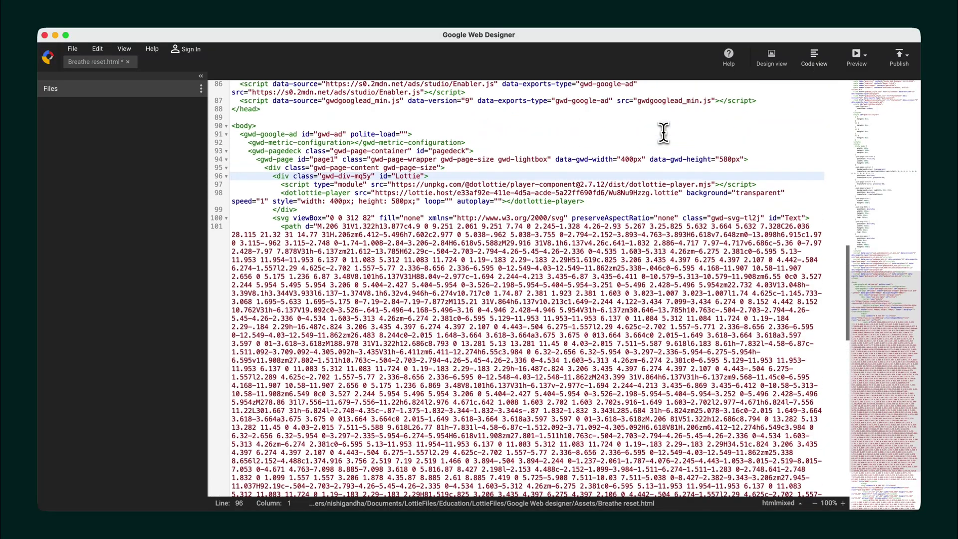
{"action": "left_click", "coordinate": [357, 192]}
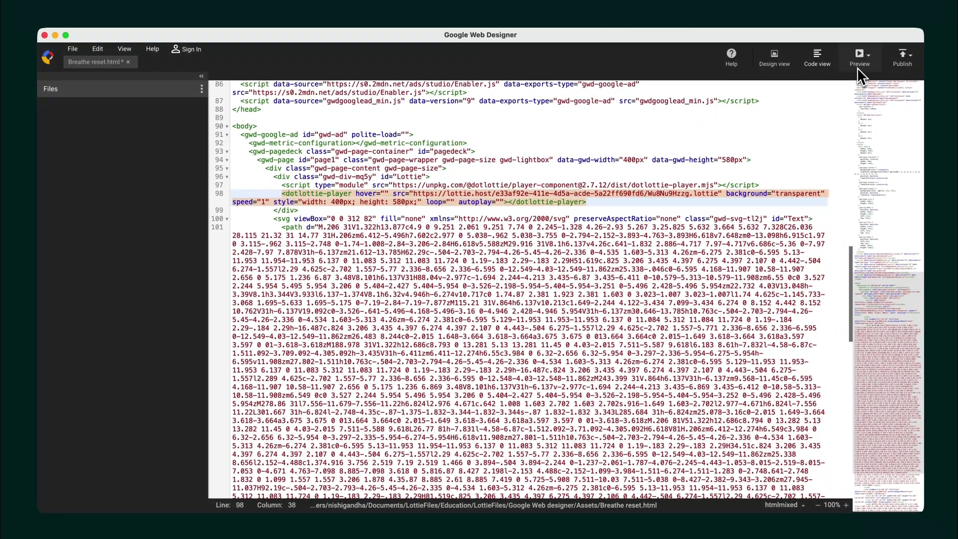
{"action": "left_click", "coordinate": [858, 65]}
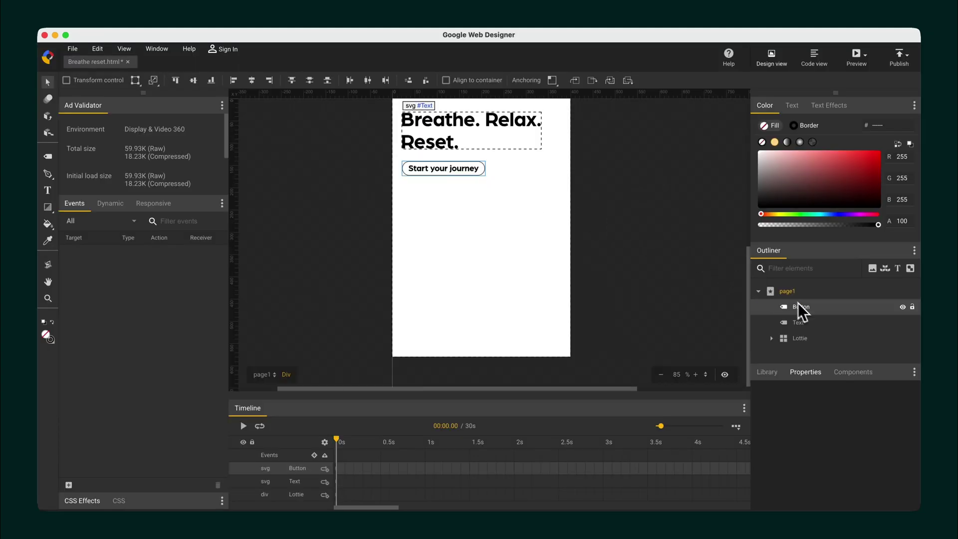
Back in Design view, inspect the Button layer's actions, timeline name and position properties.
{"action": "right_click", "coordinate": [812, 309]}
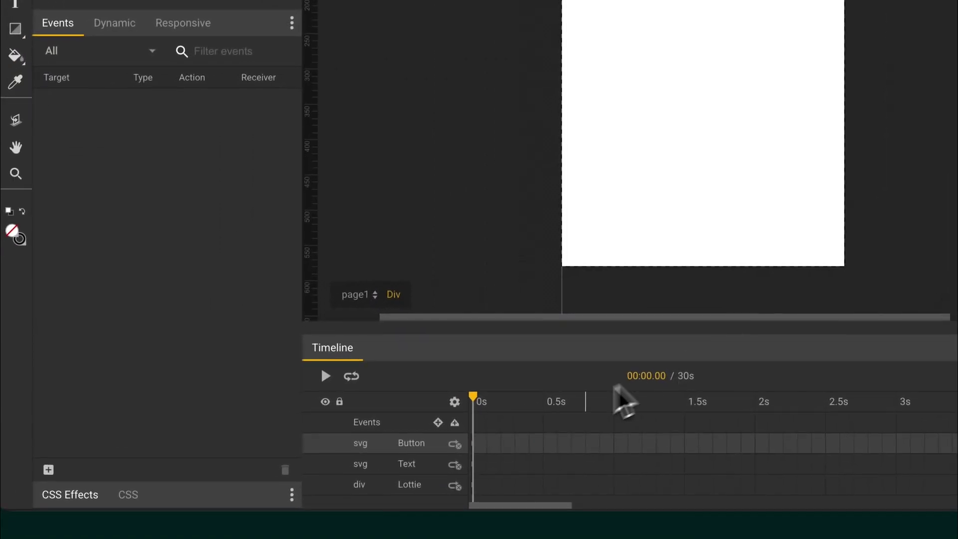
{"action": "double_click", "coordinate": [417, 444]}
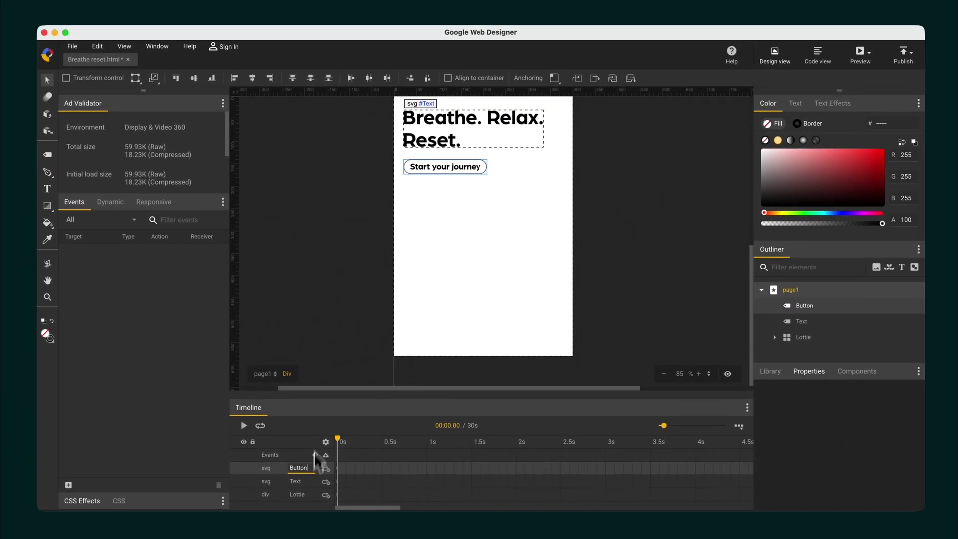
{"action": "key", "text": "Return"}
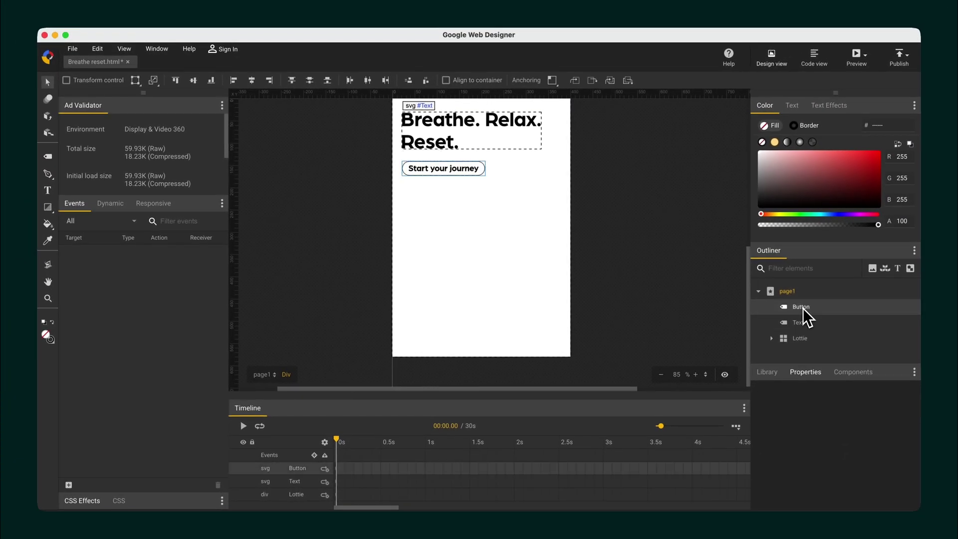
{"action": "left_click", "coordinate": [805, 372]}
{"action": "left_click", "coordinate": [771, 252]}
Add a Mouse click event to the Button with Exit ad (overrides URL) on gwd-ad.
{"action": "right_click", "coordinate": [806, 309]}
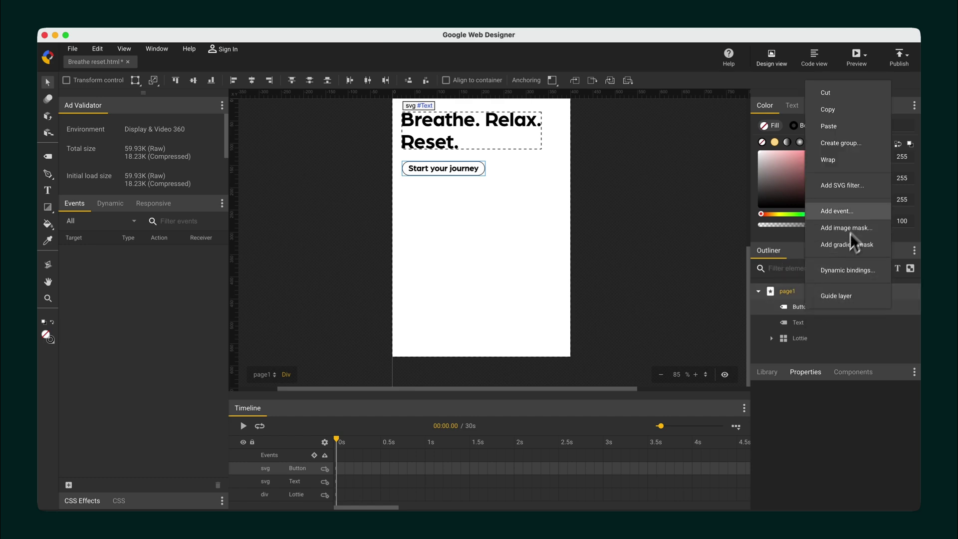
{"action": "left_click", "coordinate": [858, 214]}
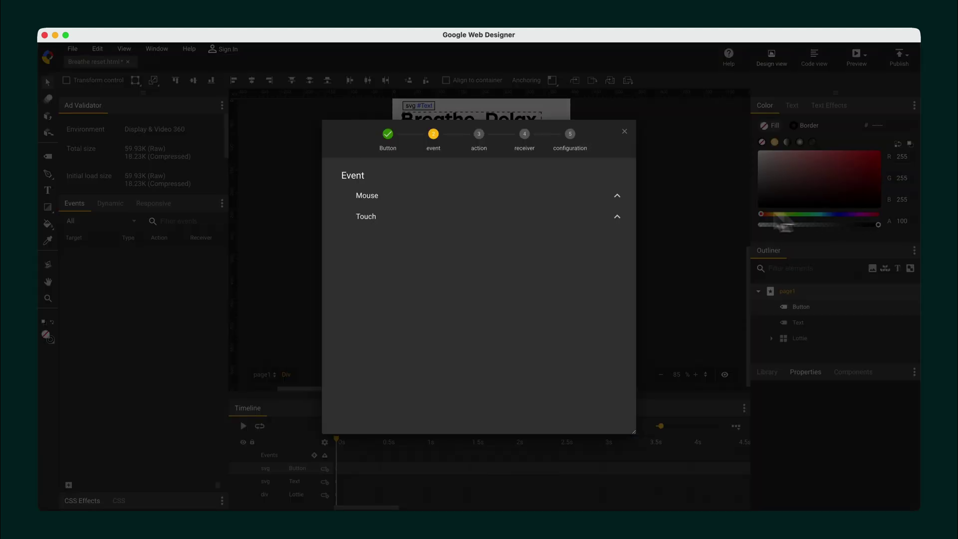
{"action": "left_click", "coordinate": [618, 200]}
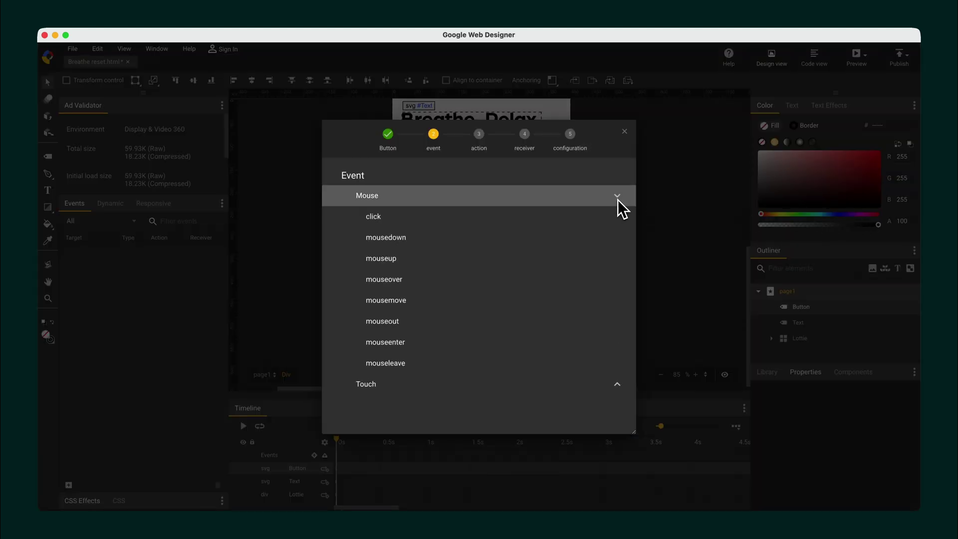
{"action": "left_click", "coordinate": [588, 219]}
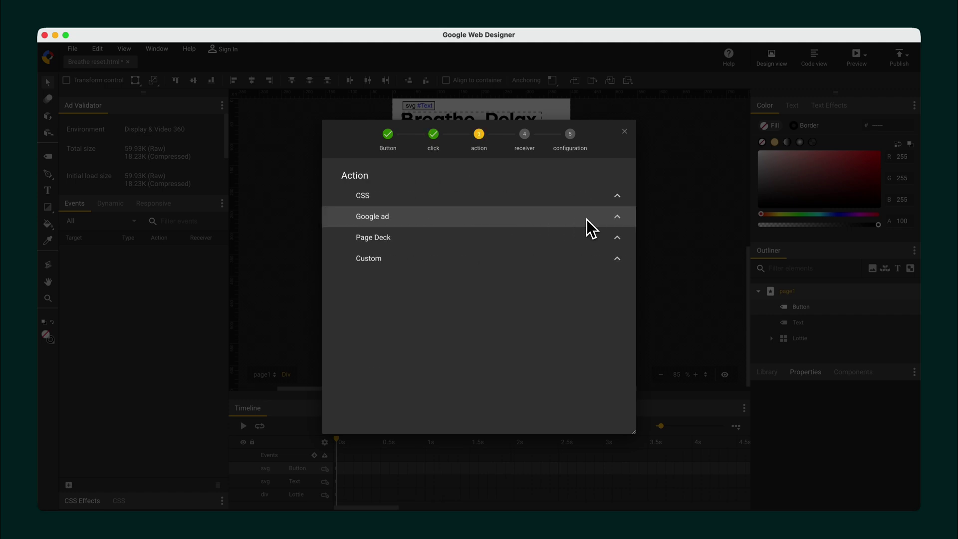
{"action": "left_click", "coordinate": [587, 219]}
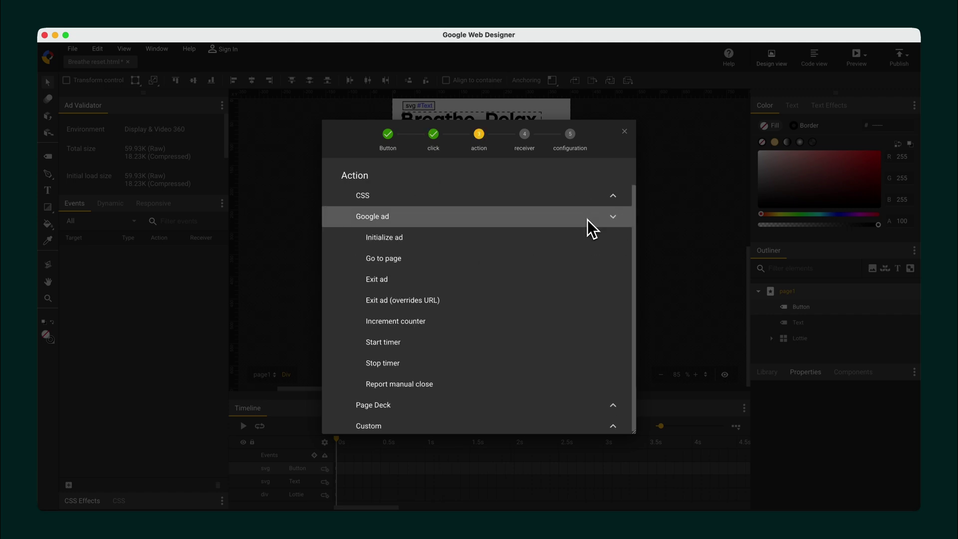
{"action": "left_click", "coordinate": [465, 305]}
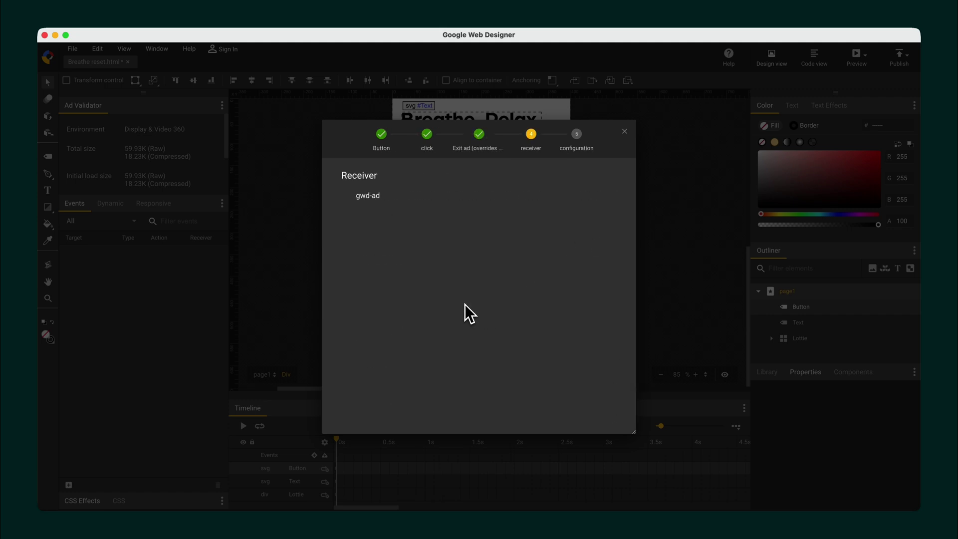
{"action": "left_click", "coordinate": [395, 197]}
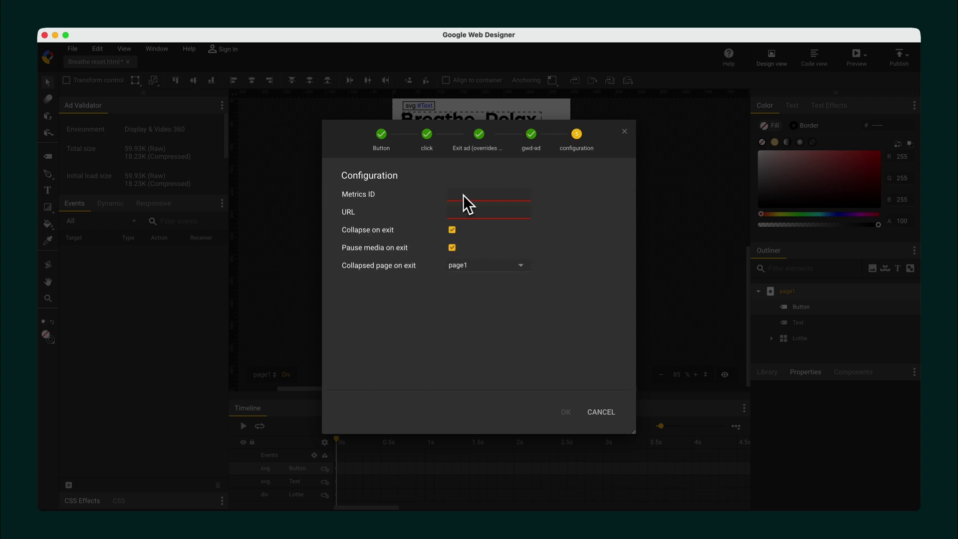
Paste the landing page exit URL, set metrics ID 123, confirm, and test the button in preview.
{"action": "left_click", "coordinate": [460, 214]}
{"action": "key", "text": "super+v"}
{"action": "left_click", "coordinate": [506, 193]}
{"action": "type", "text": "123"}
{"action": "left_click", "coordinate": [571, 414]}
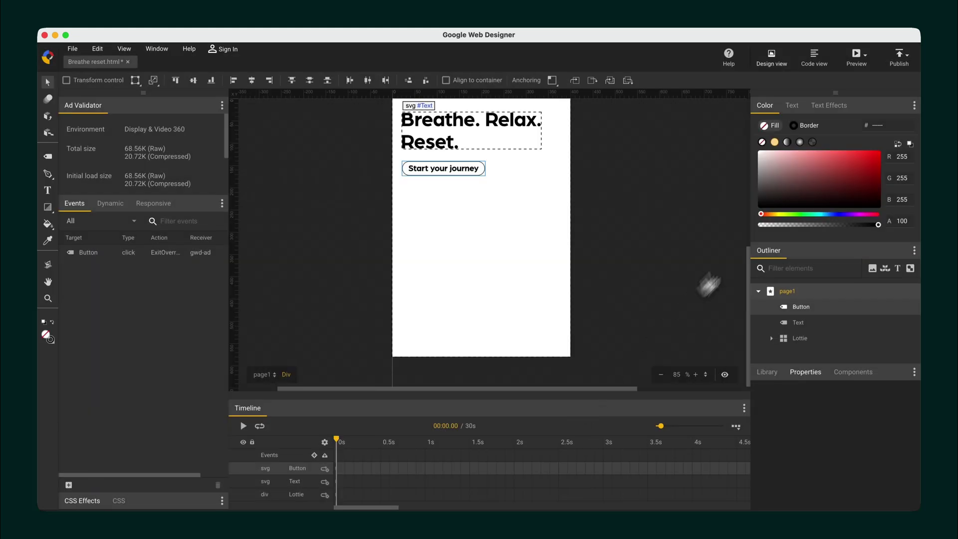
{"action": "left_click", "coordinate": [857, 70]}
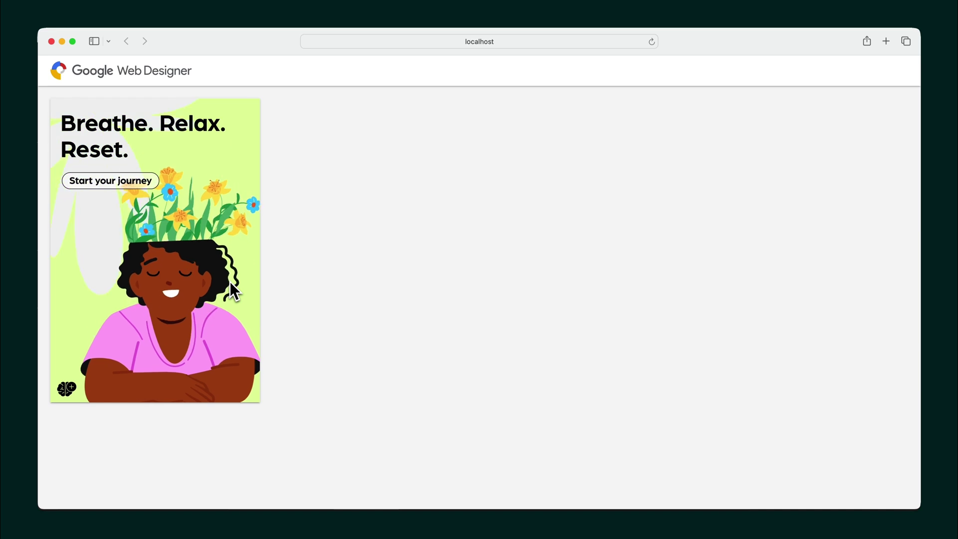
{"action": "left_click", "coordinate": [115, 183]}
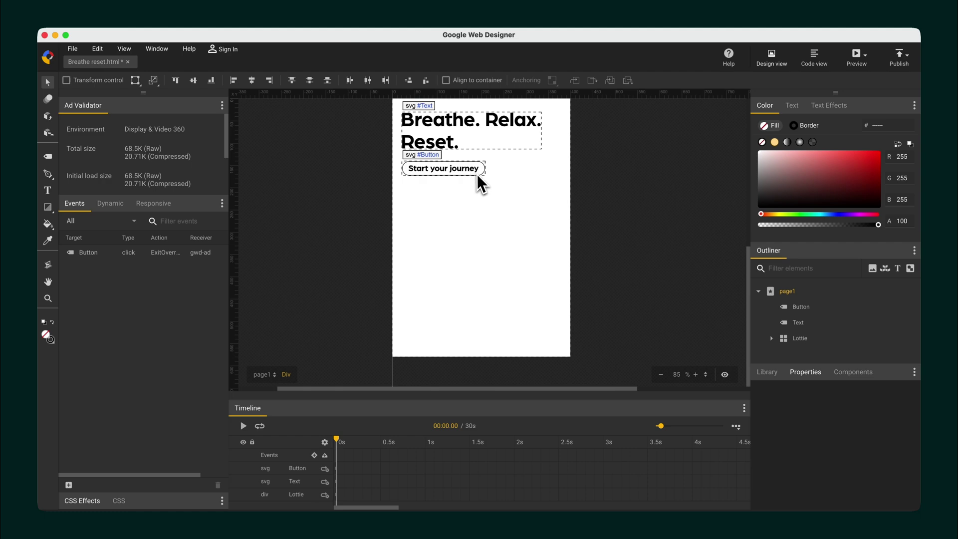
Place a Tap Area over the Start your journey button, moving it to X 22 and sizing it 186 x 32.
{"action": "left_click", "coordinate": [857, 385]}
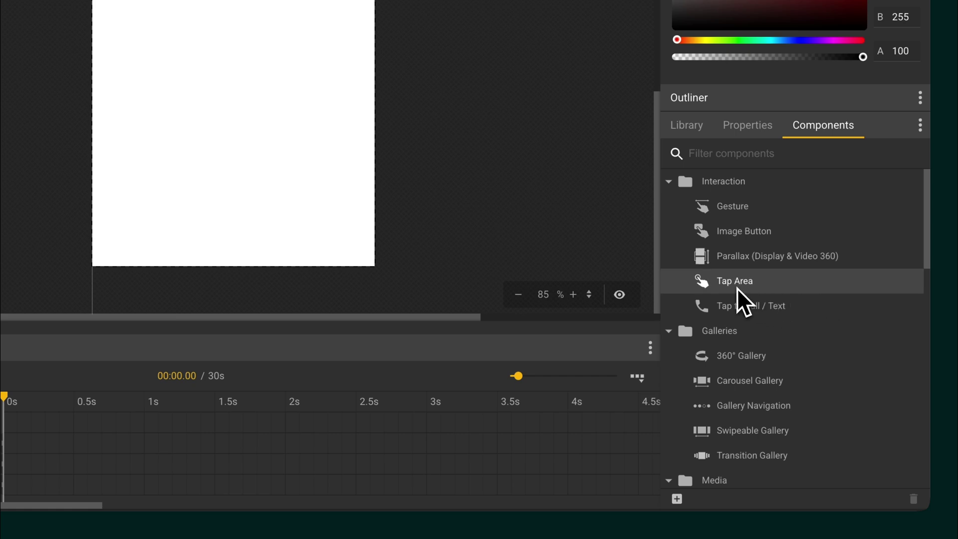
{"action": "left_click_drag", "start_coordinate": [738, 288], "coordinate": [455, 167]}
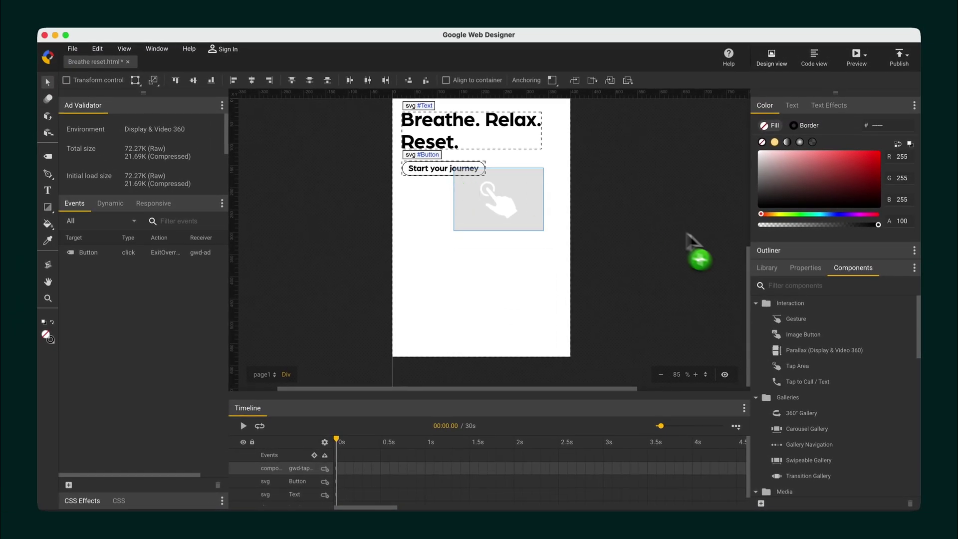
{"action": "left_click", "coordinate": [767, 248]}
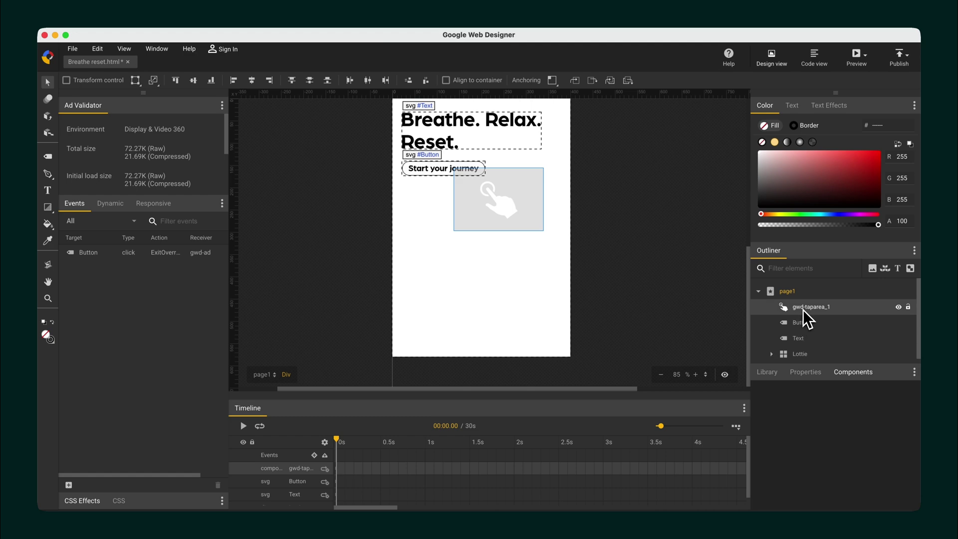
{"action": "left_click", "coordinate": [806, 372]}
{"action": "left_click_drag", "start_coordinate": [791, 364], "coordinate": [807, 366]}
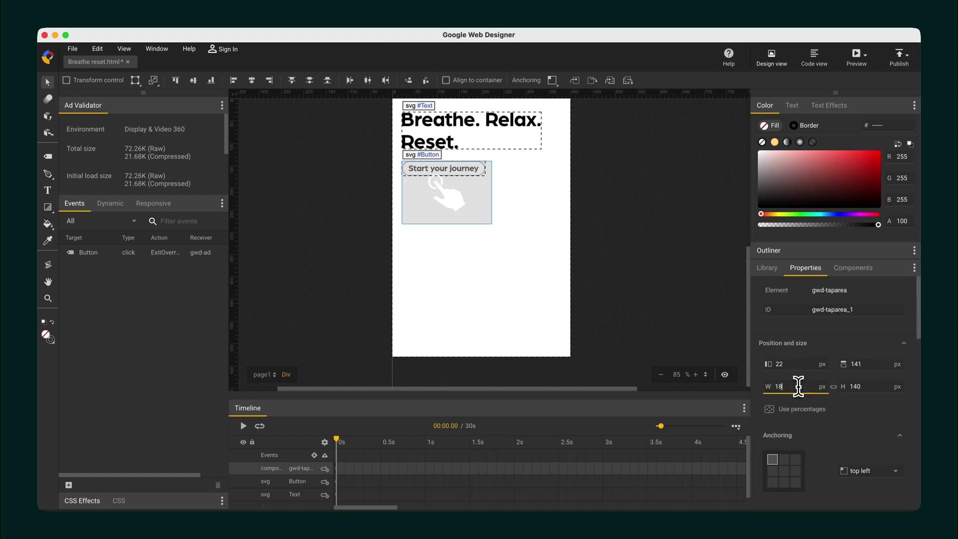
{"action": "type", "text": "35"}
{"action": "key", "text": "Return"}
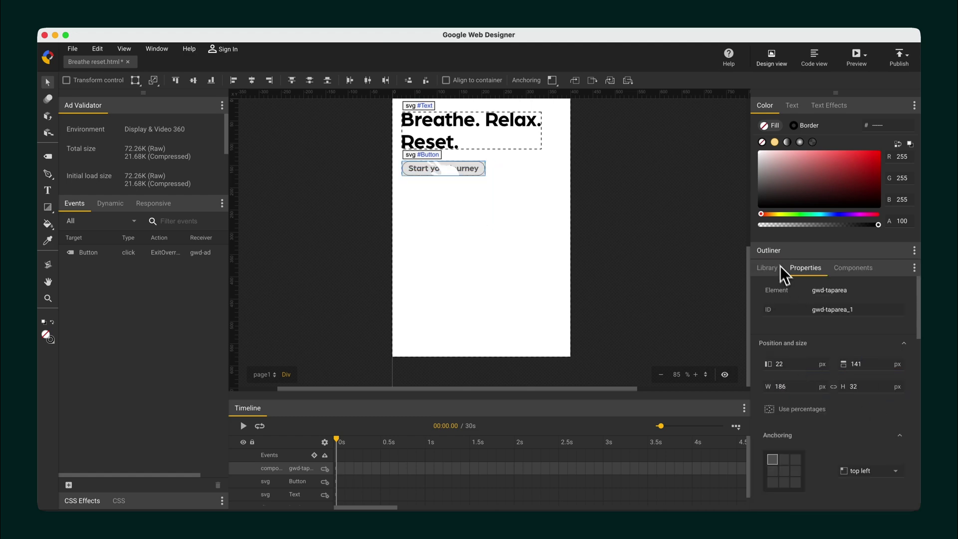
{"action": "left_click", "coordinate": [778, 255]}
Give the tap area a click event exiting the ad via gwd-ad to the landing URL, metrics ID 123.
{"action": "right_click", "coordinate": [831, 310]}
{"action": "left_click", "coordinate": [881, 220]}
{"action": "left_click", "coordinate": [619, 199]}
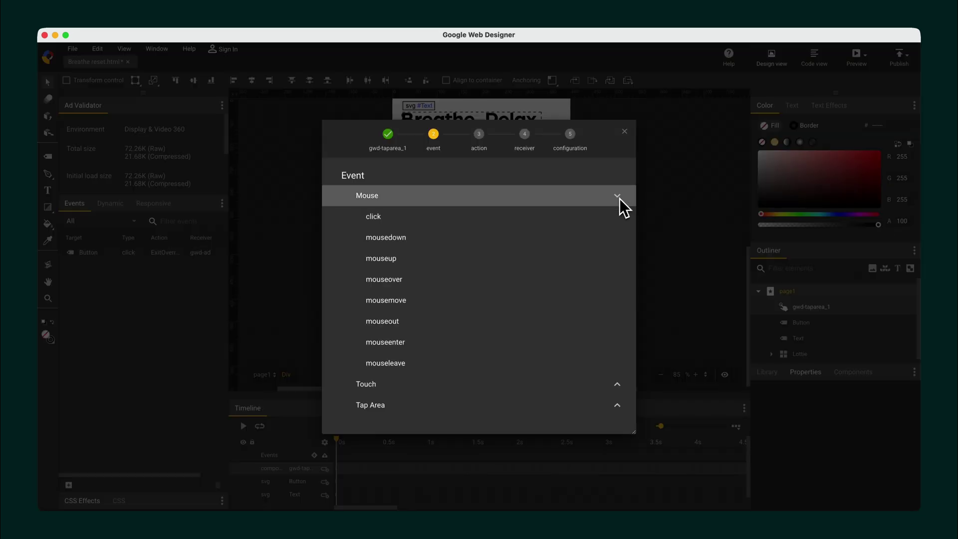
{"action": "left_click", "coordinate": [604, 216]}
{"action": "left_click", "coordinate": [602, 217]}
{"action": "left_click", "coordinate": [581, 305]}
{"action": "left_click", "coordinate": [449, 203]}
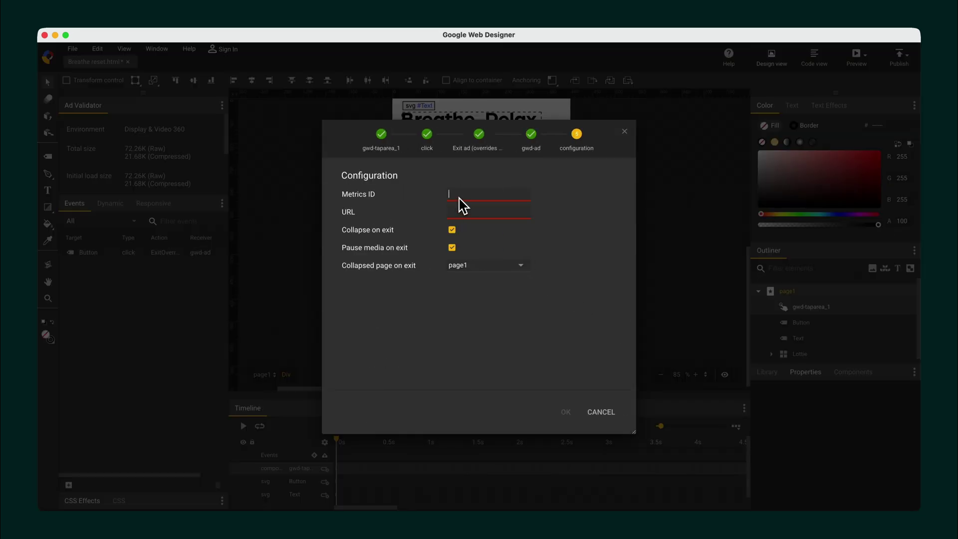
{"action": "type", "text": "123"}
{"action": "left_click", "coordinate": [464, 215]}
{"action": "key", "text": "cmd+v"}
In the Safari preview, check that Start your journey opens reset-080668.webflow.io in a new tab.
{"action": "left_click", "coordinate": [566, 412]}
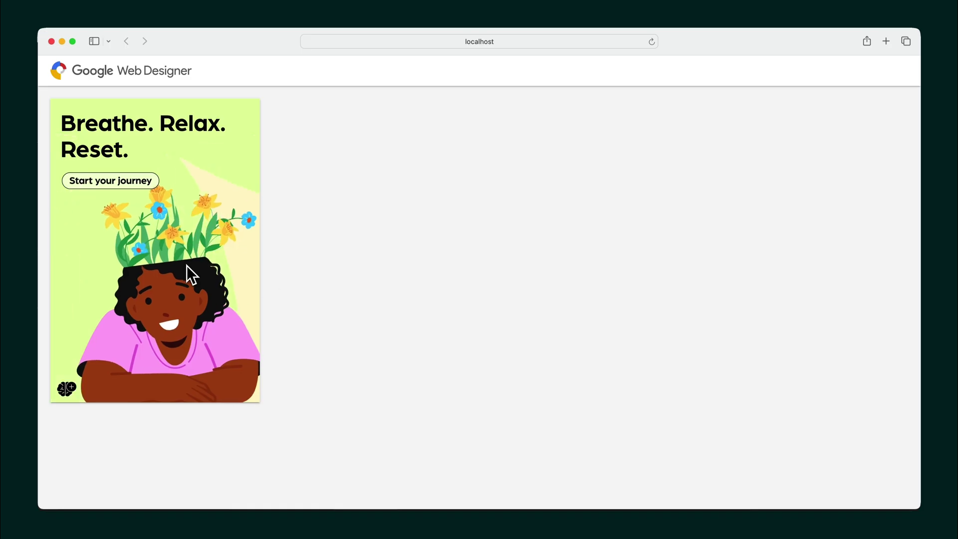
{"action": "left_click", "coordinate": [134, 184]}
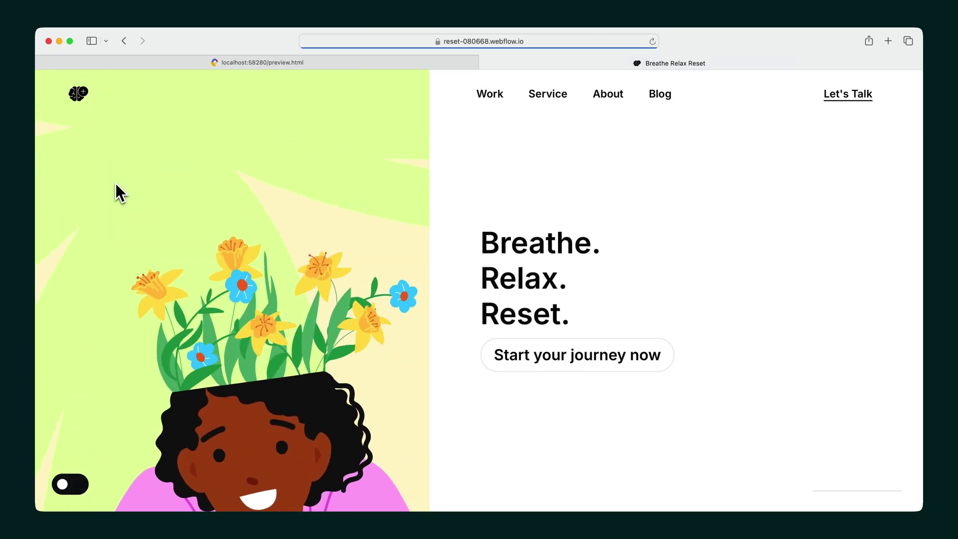